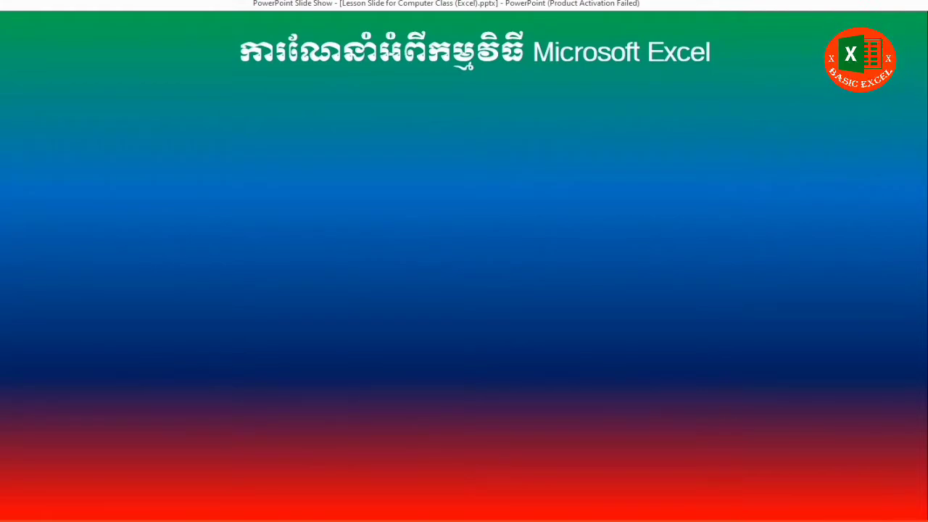
# - Advance the slide show from the title slide to the Columns resizing slide
pyautogui.press('Right')
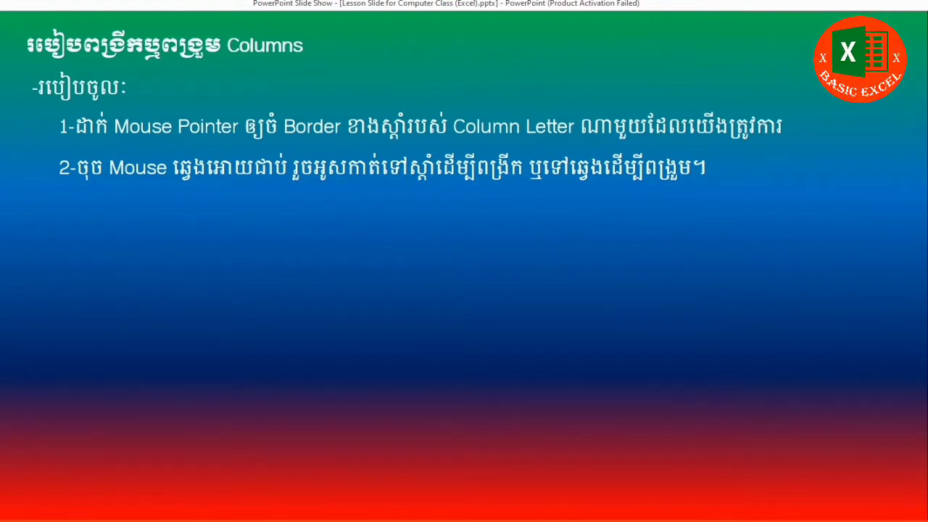
# - Reveal the Excel window screenshot on the Columns slide
pyautogui.click(347, 177)
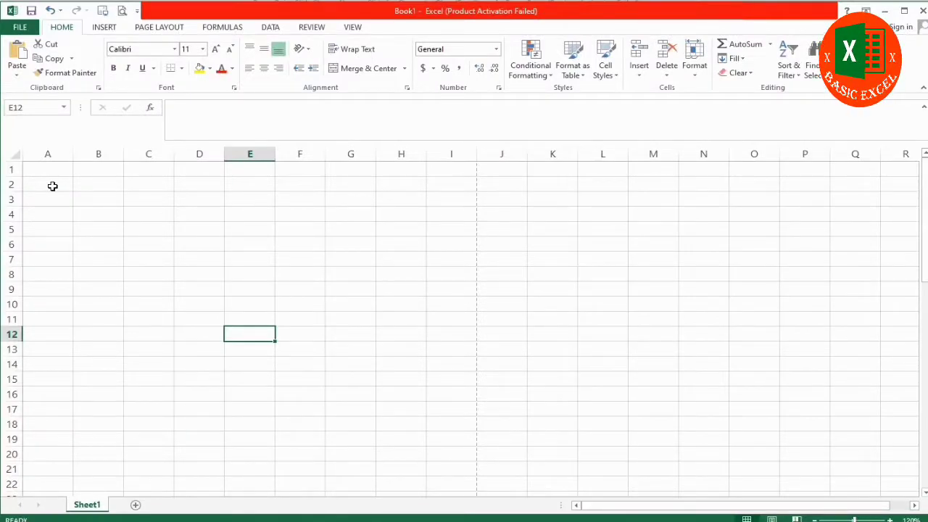
pyautogui.click(61, 170)
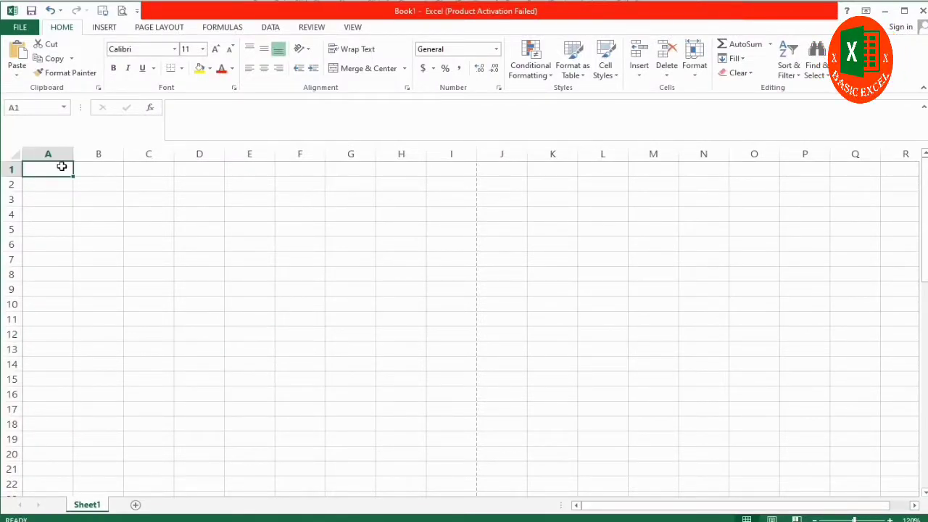
pyautogui.click(62, 152)
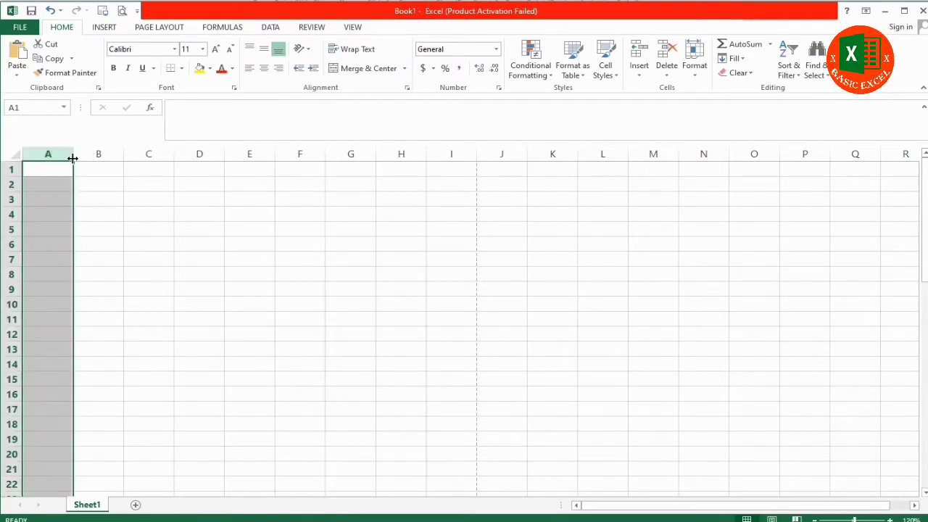
pyautogui.click(82, 195)
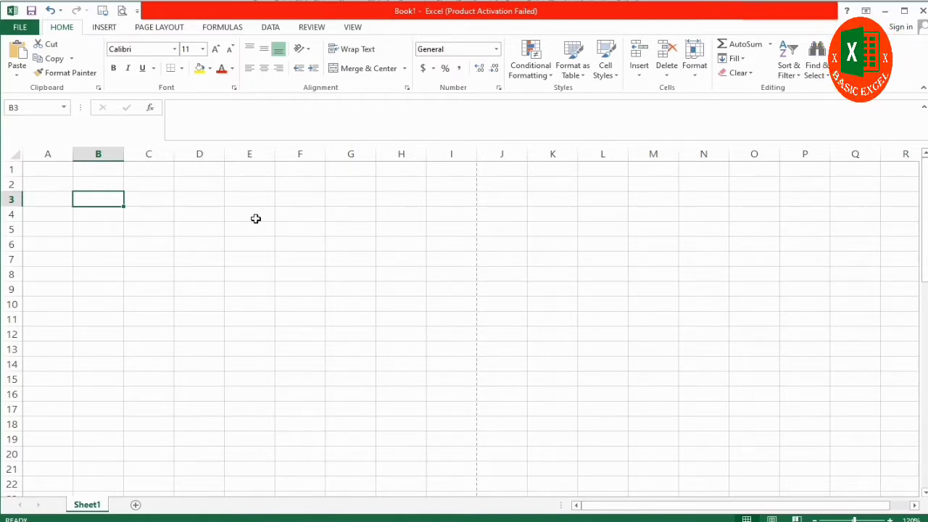
pyautogui.click(49, 218)
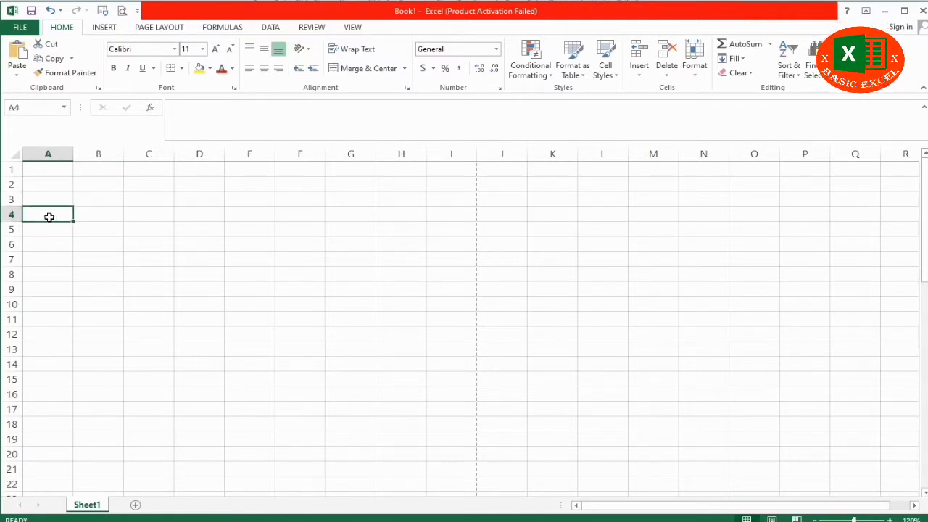
# - Enter 'I Love Cambodia' in A4, correcting the typo, and move on to B4
pyautogui.write('I')
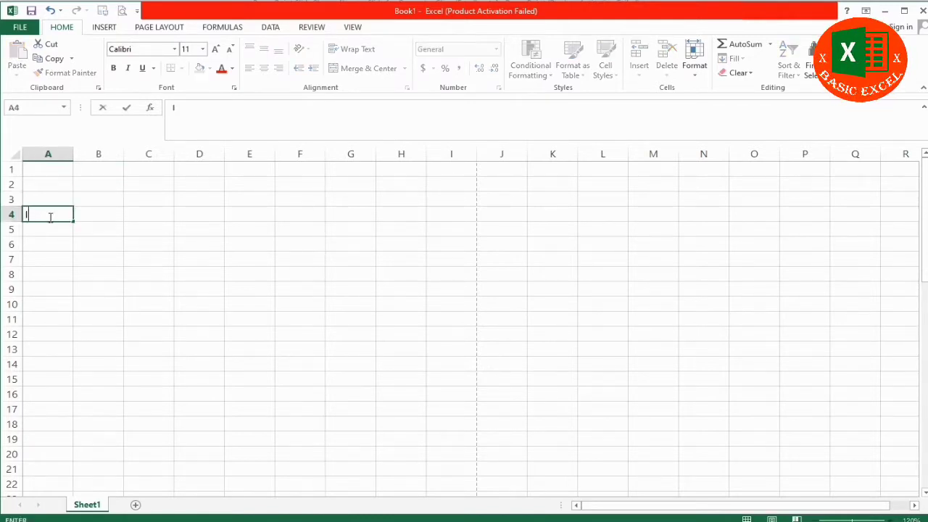
pyautogui.write(' Lo')
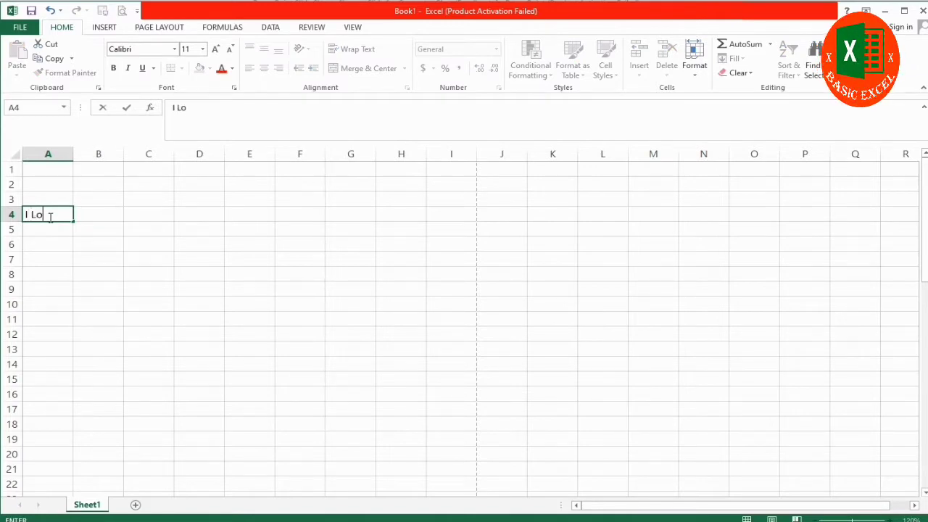
pyautogui.write('ve Cm')
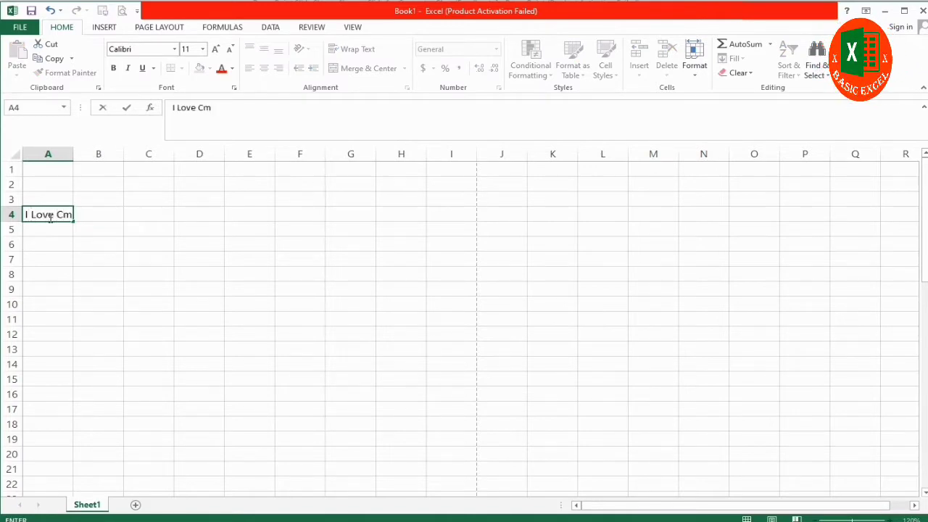
pyautogui.press('BackSpace')
pyautogui.write('ambod')
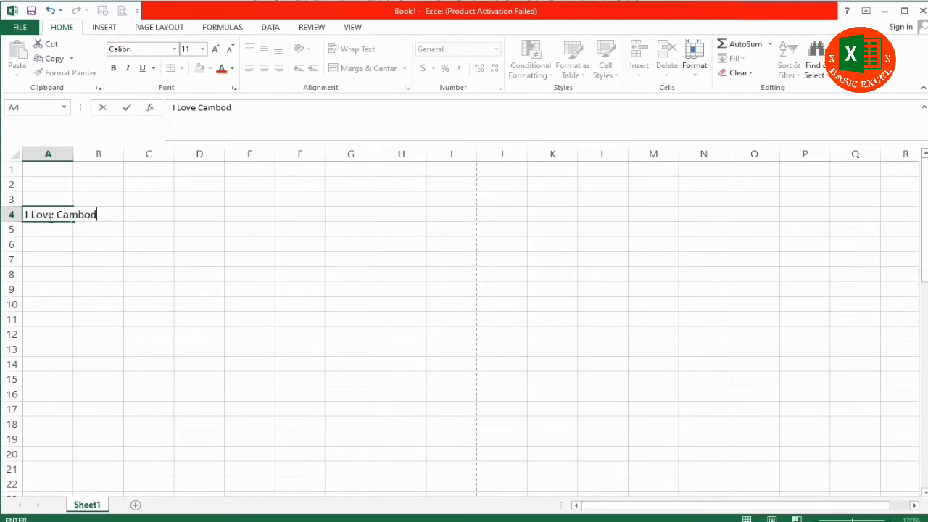
pyautogui.write('ia')
pyautogui.press('Tab')
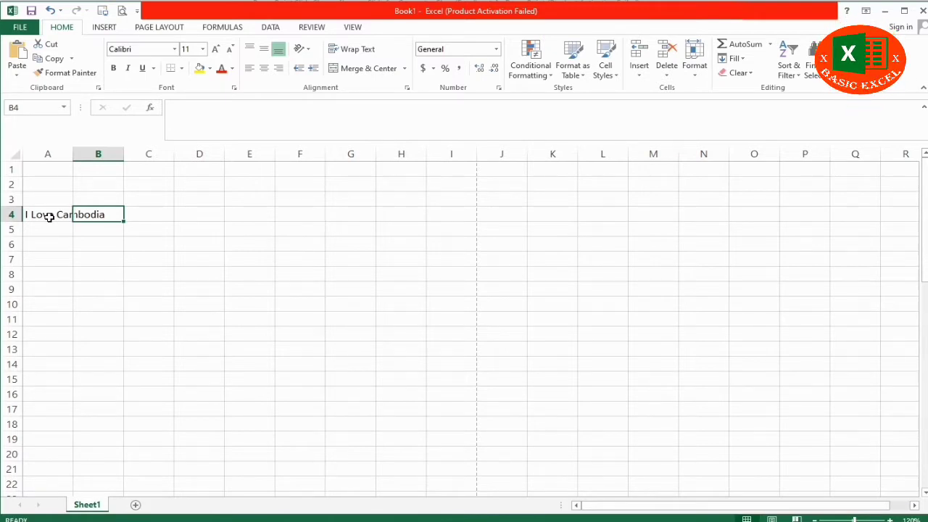
# - Enter 'I like to listen song' in B4, then correct it to 'I like to listen a song'
pyautogui.write('I ')
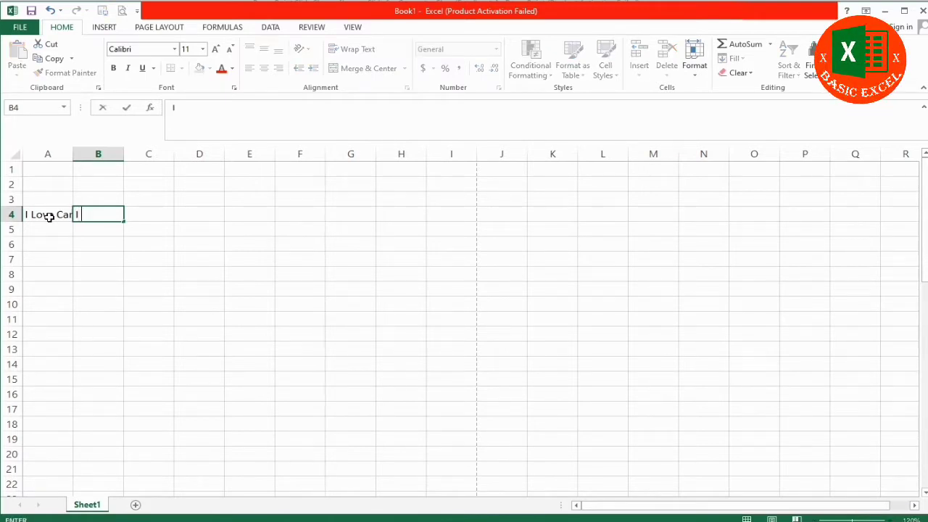
pyautogui.write('like')
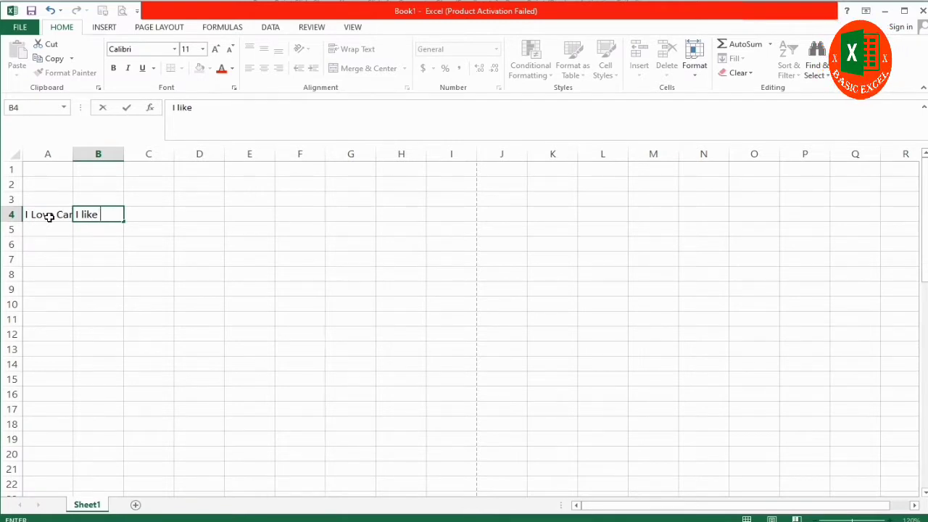
pyautogui.write(' to')
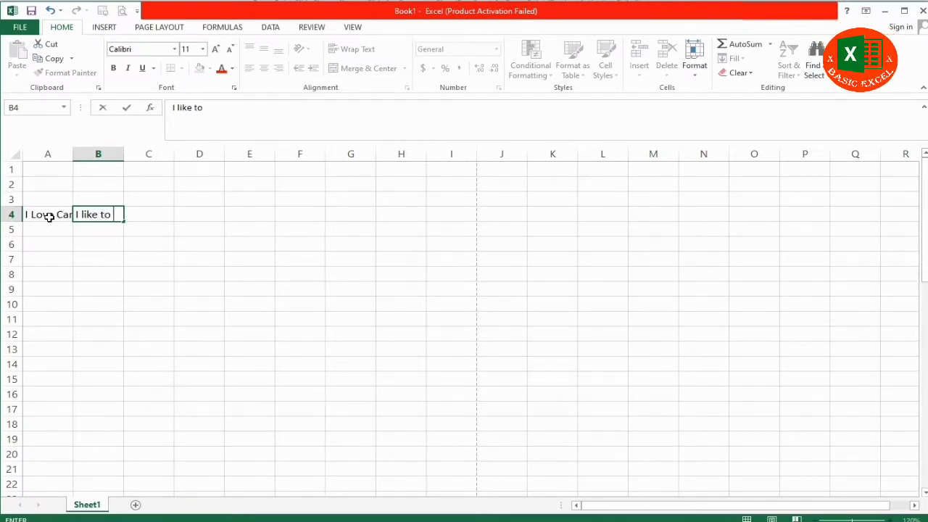
pyautogui.write(' l')
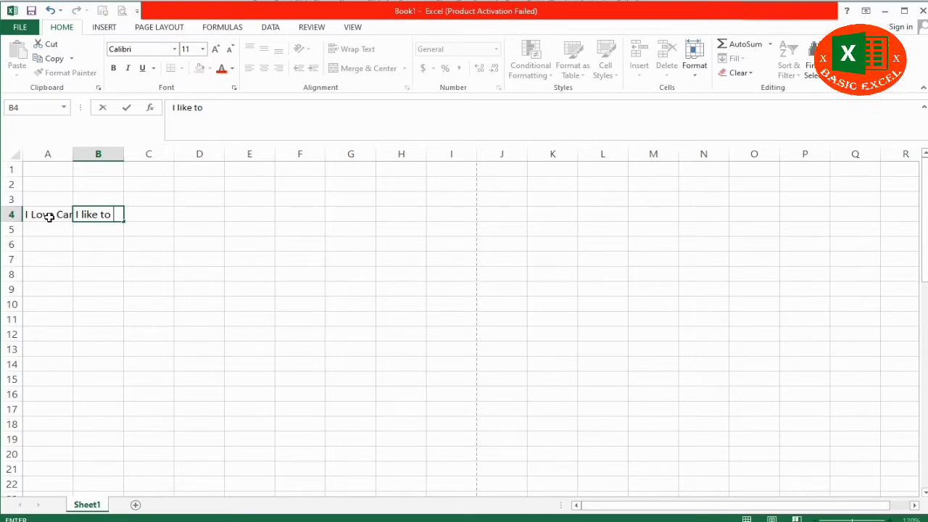
pyautogui.write('i')
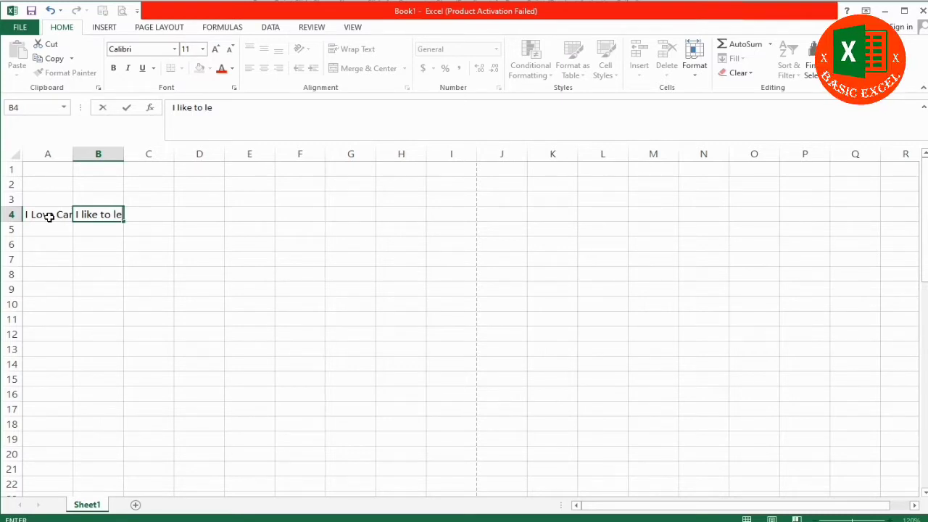
pyautogui.write('sten ')
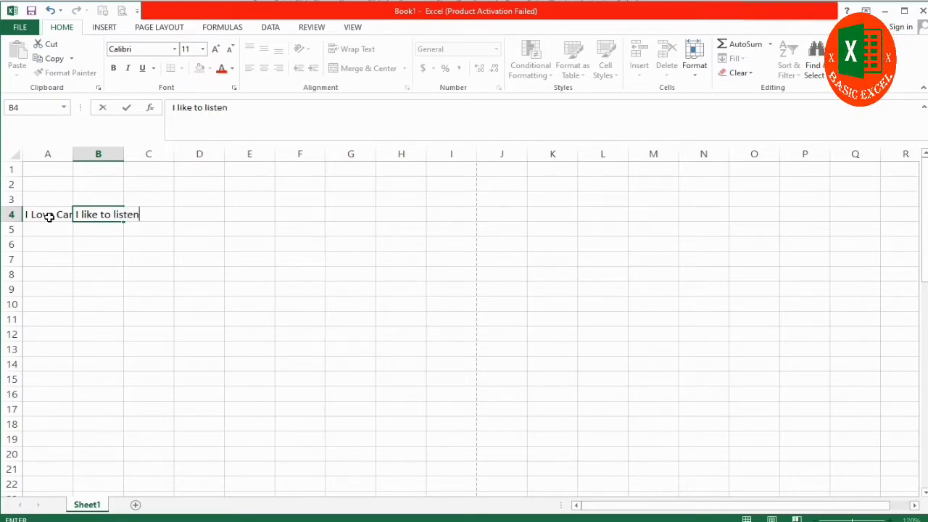
pyautogui.write('song')
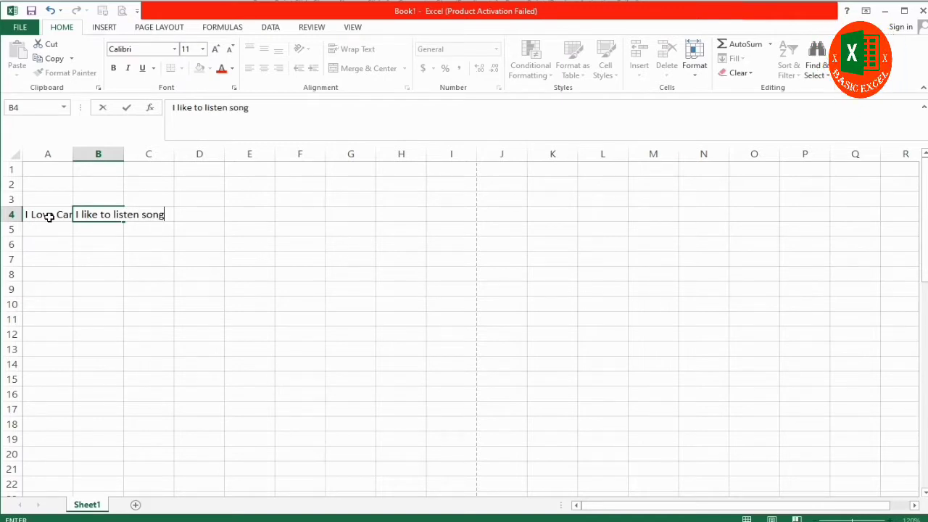
pyautogui.press('Tab')
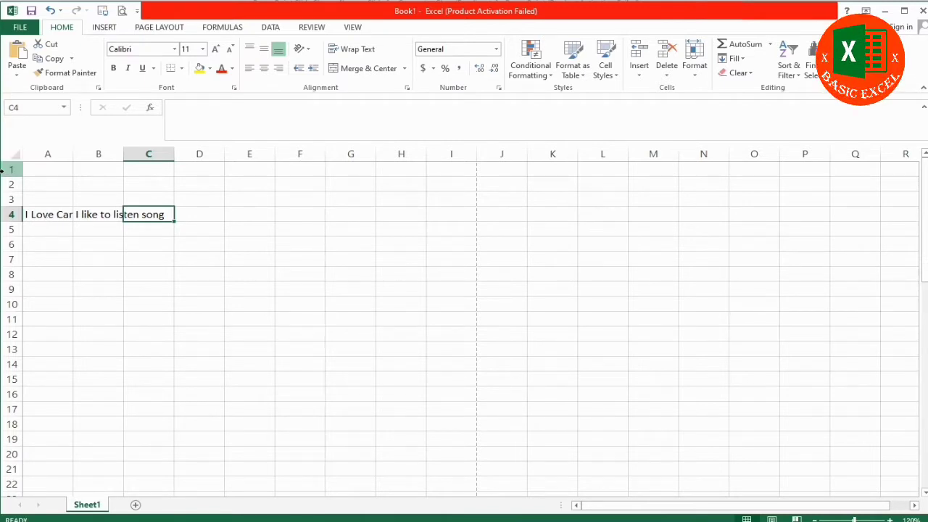
pyautogui.click(112, 216)
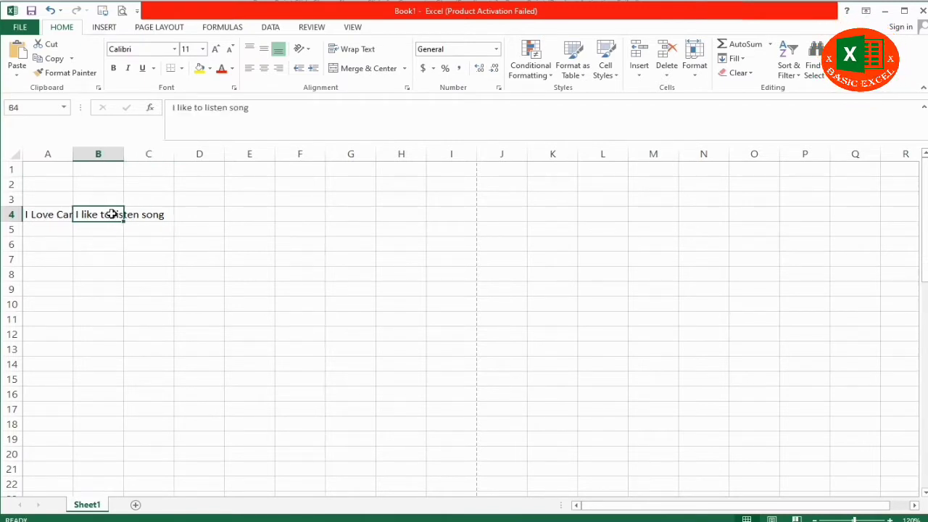
pyautogui.click(232, 108)
pyautogui.write('a')
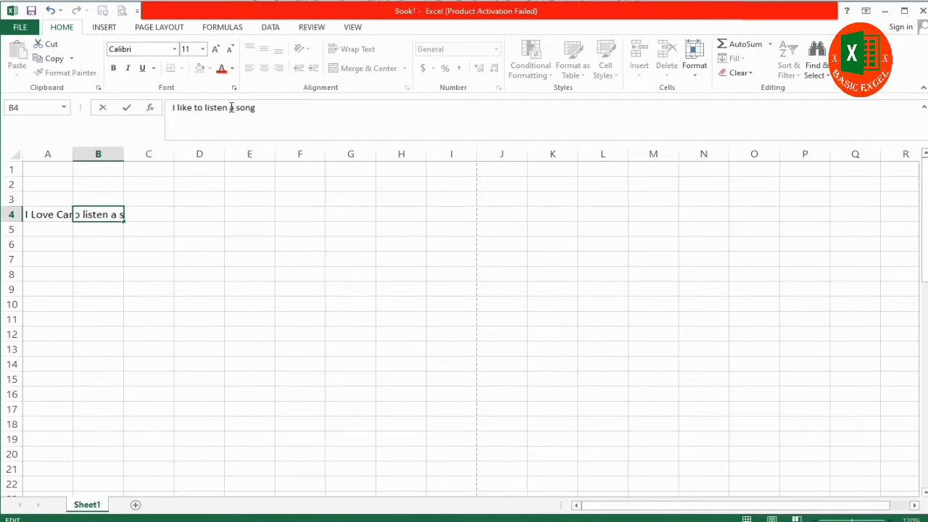
pyautogui.click(156, 215)
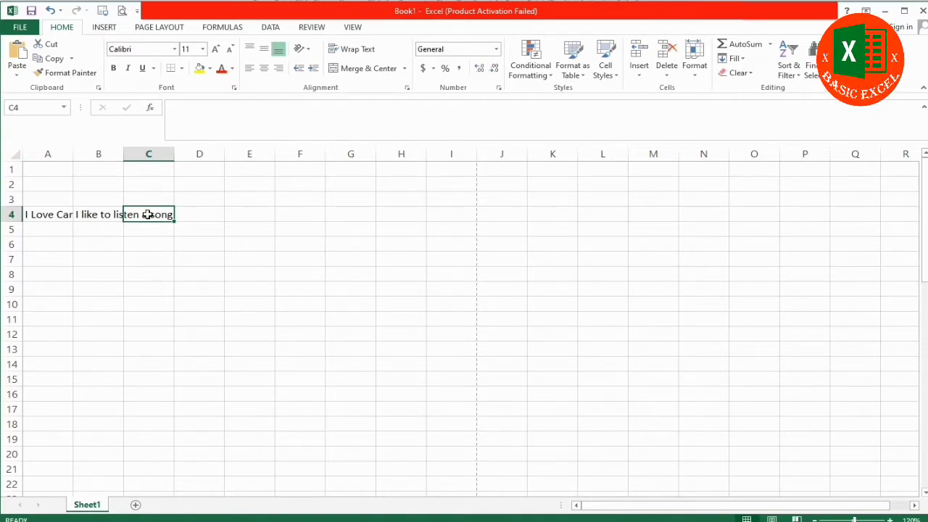
# - Enter 'I want to go to Kompong Som Privince' in C4, fixing typos along the way
pyautogui.write('I')
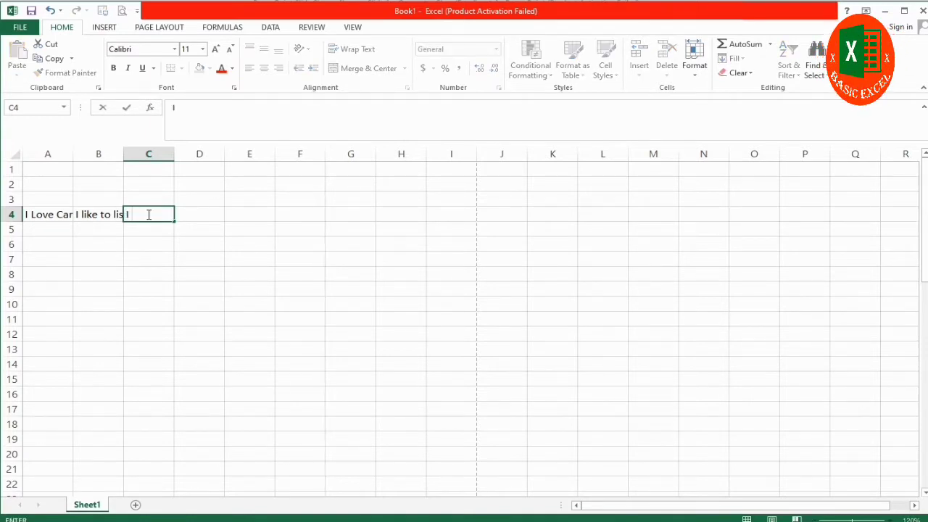
pyautogui.write(' wan')
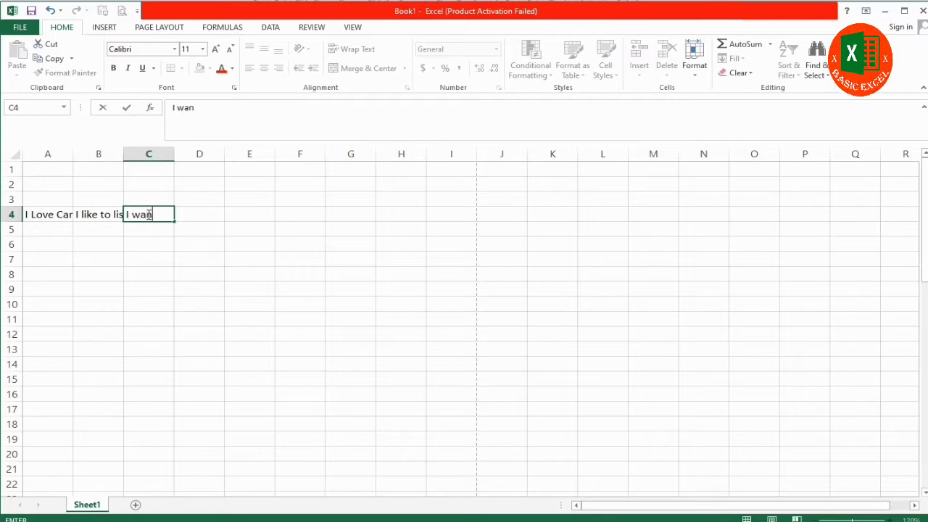
pyautogui.write('t to')
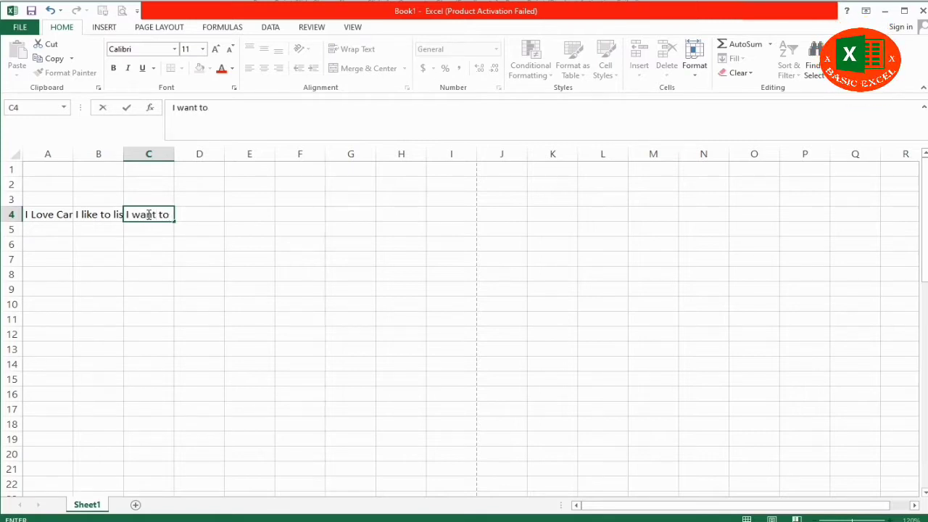
pyautogui.write('g')
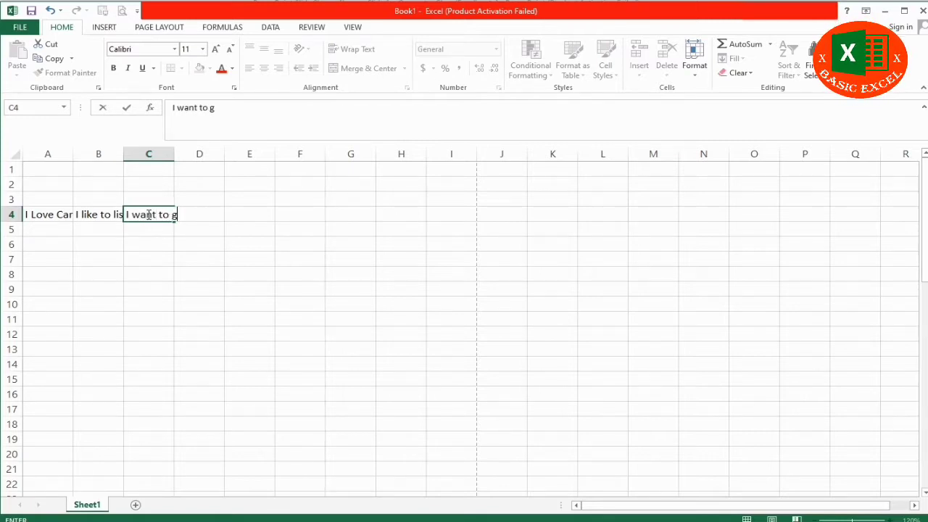
pyautogui.write('o to')
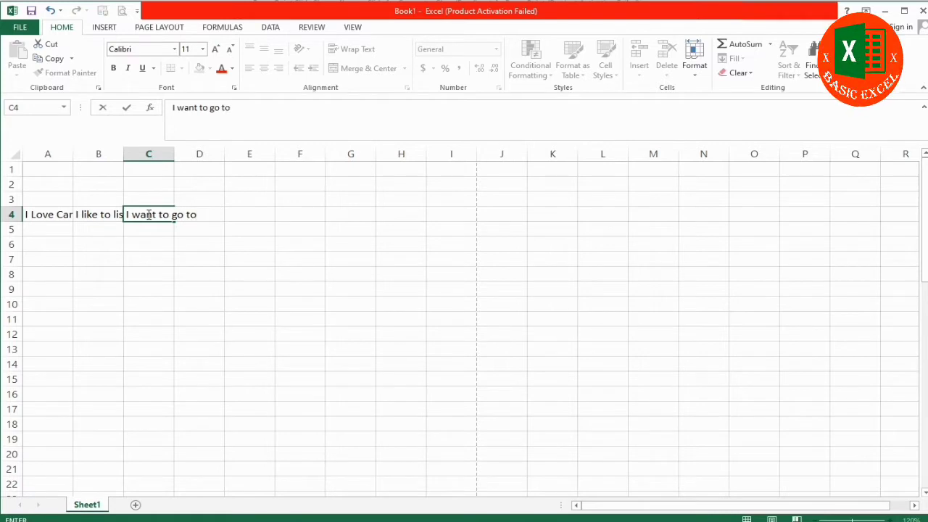
pyautogui.write('S')
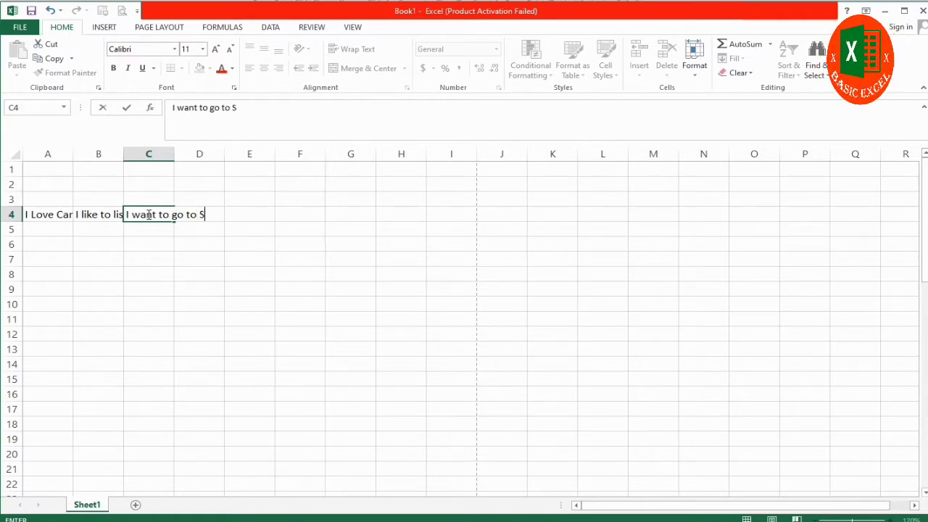
pyautogui.write('om')
pyautogui.press('BackSpace')
pyautogui.press('BackSpace')
pyautogui.press('BackSpace')
pyautogui.write('K')
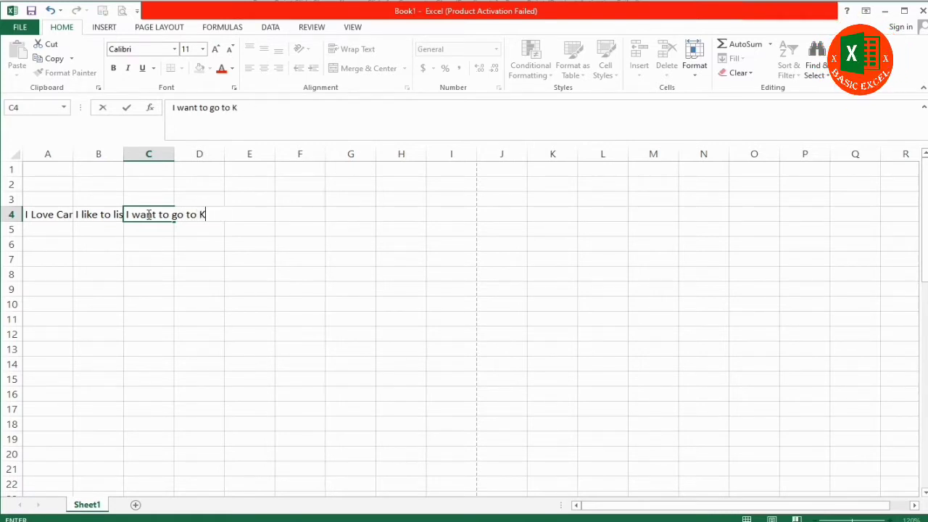
pyautogui.write('ompong S')
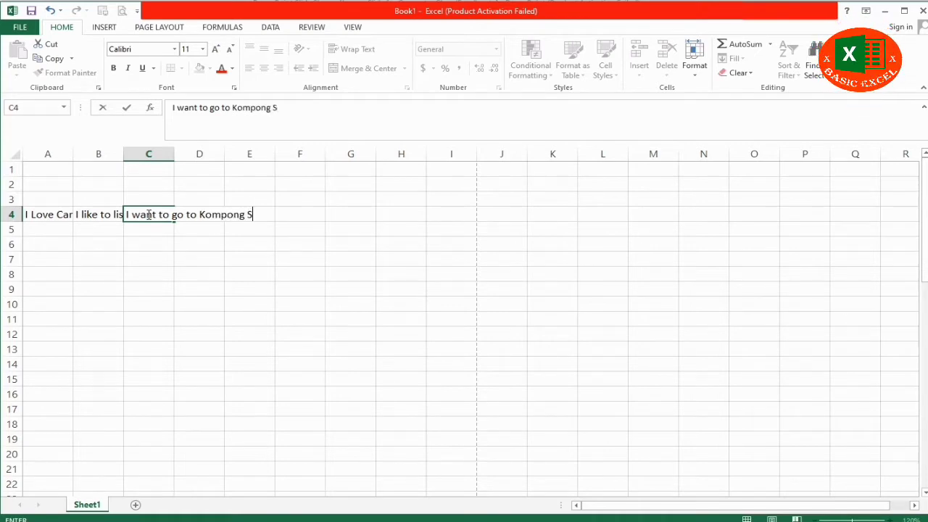
pyautogui.write('om Priv')
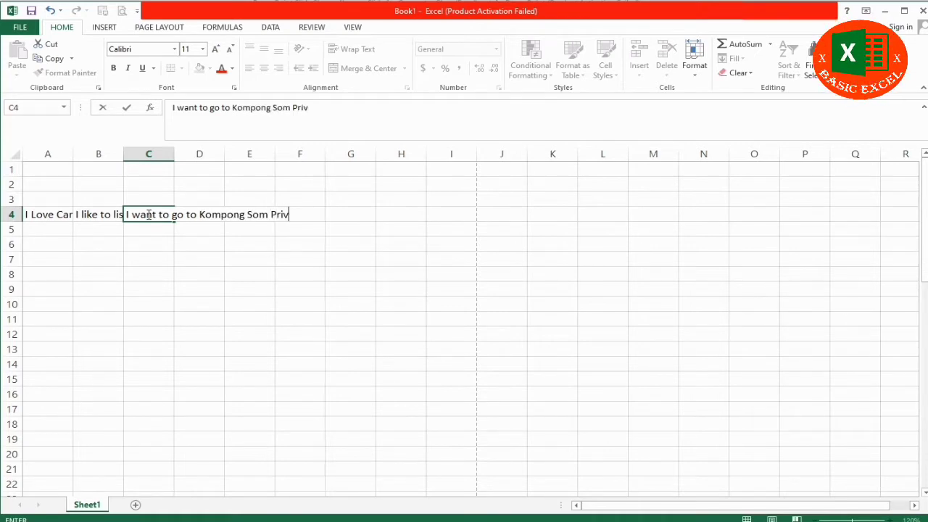
pyautogui.write('ne')
pyautogui.press('BackSpace')
pyautogui.press('BackSpace')
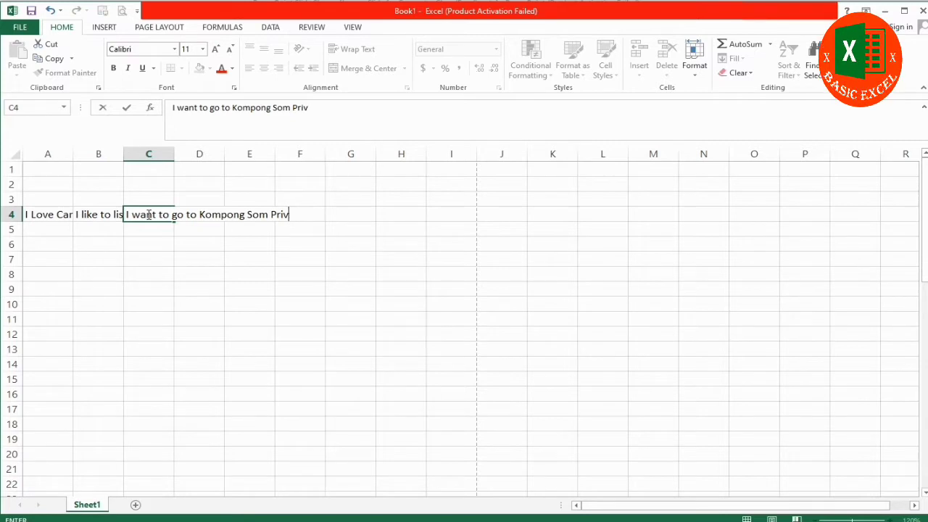
pyautogui.write('c')
pyautogui.press('BackSpace')
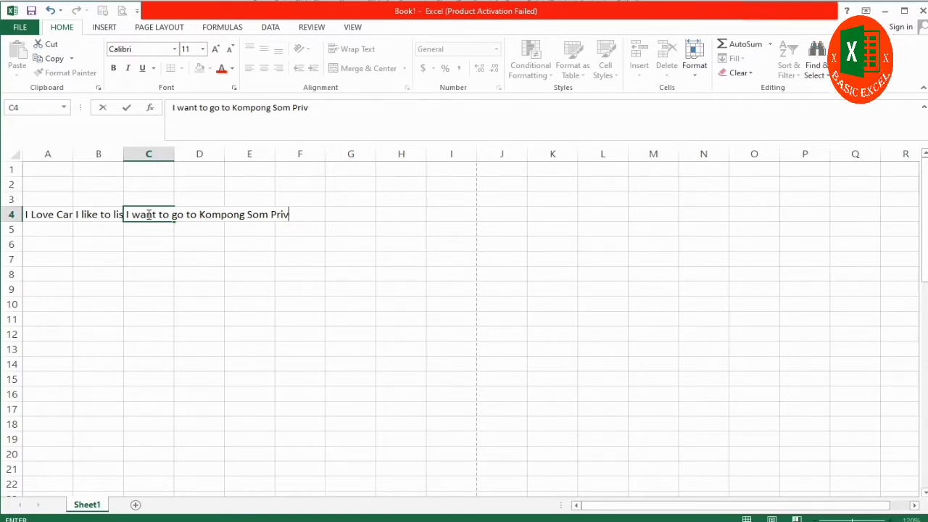
pyautogui.write('ince')
pyautogui.press('Return')
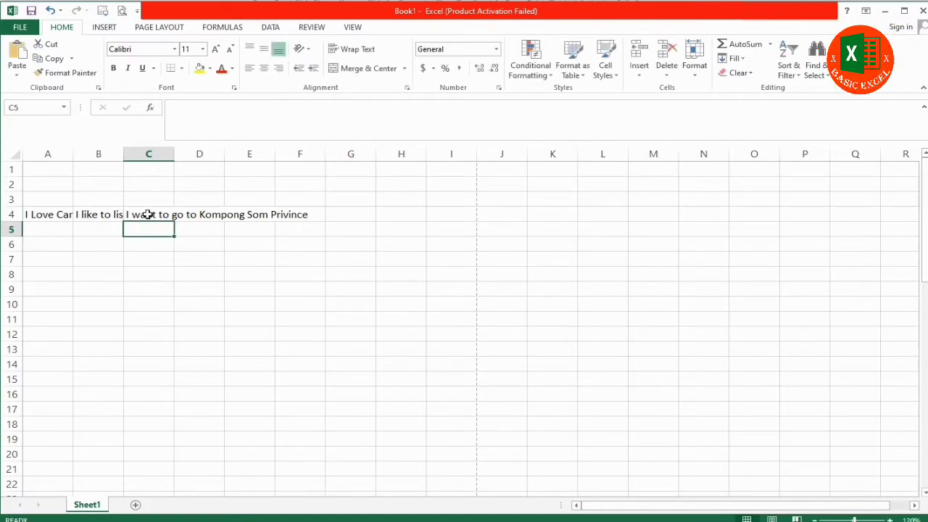
pyautogui.click(92, 215)
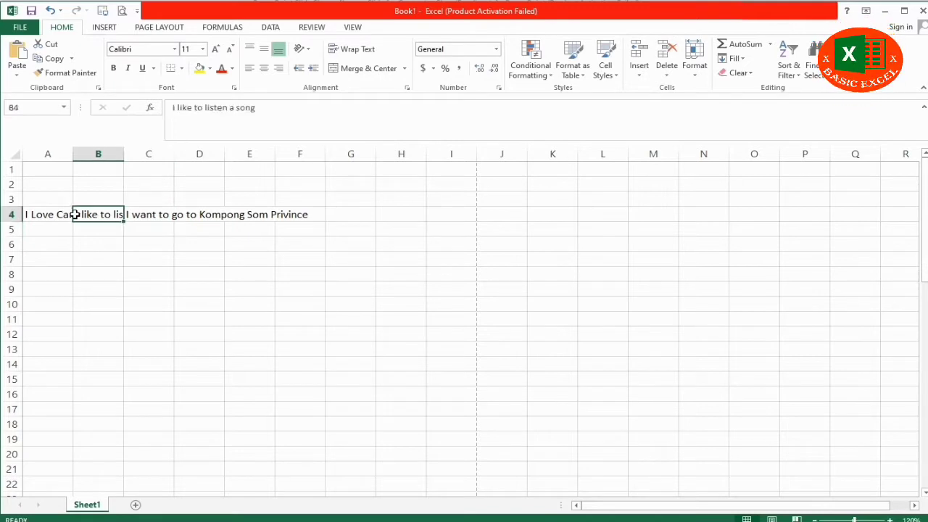
pyautogui.click(57, 214)
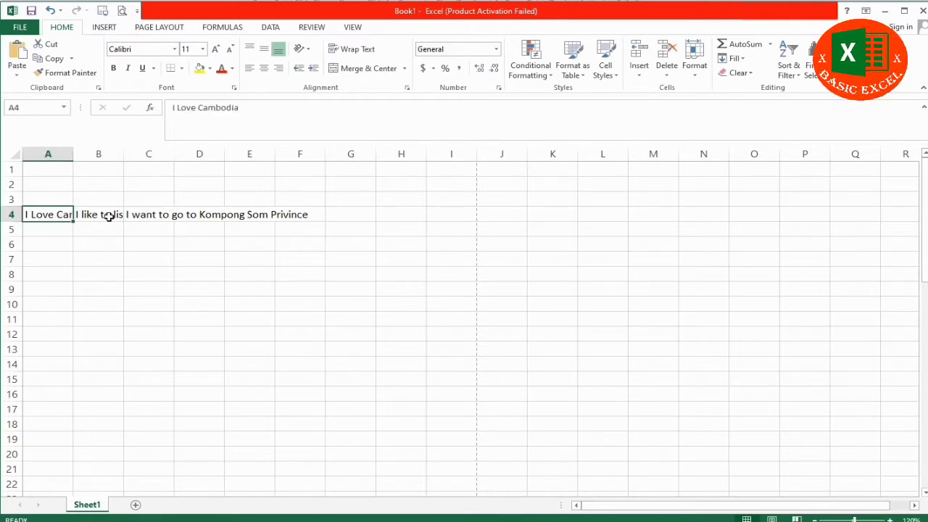
pyautogui.click(109, 216)
pyautogui.click(145, 214)
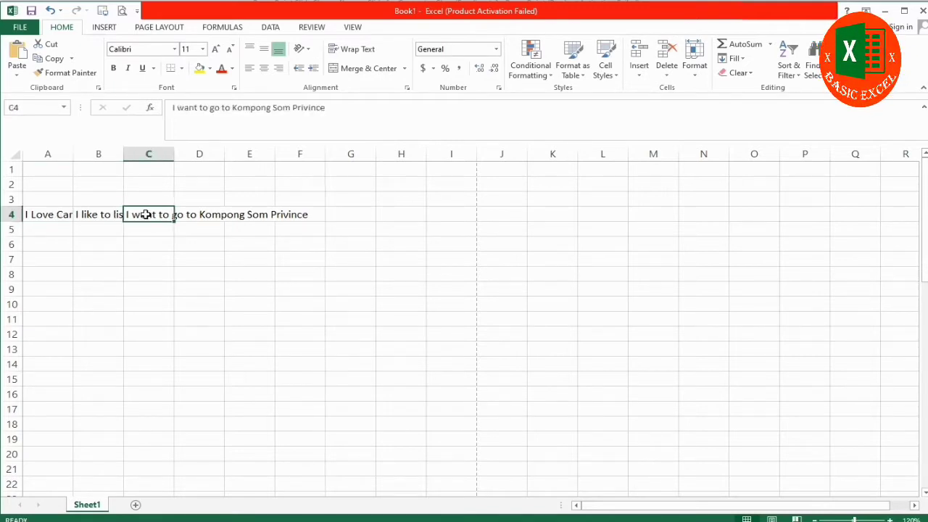
pyautogui.click(204, 215)
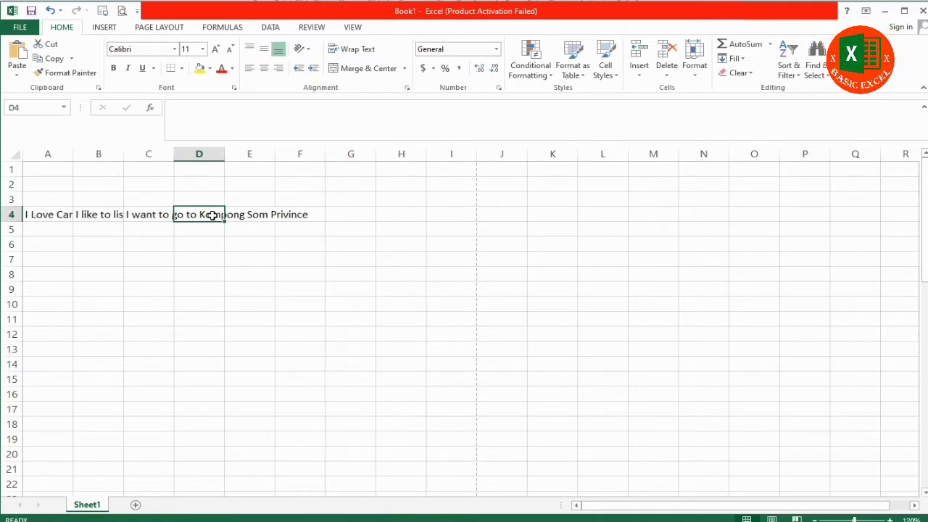
pyautogui.click(261, 213)
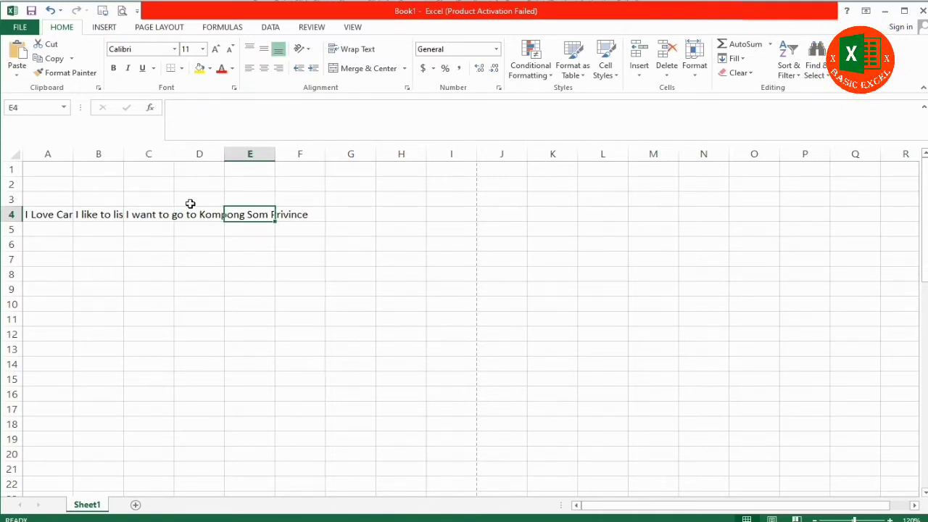
pyautogui.click(61, 170)
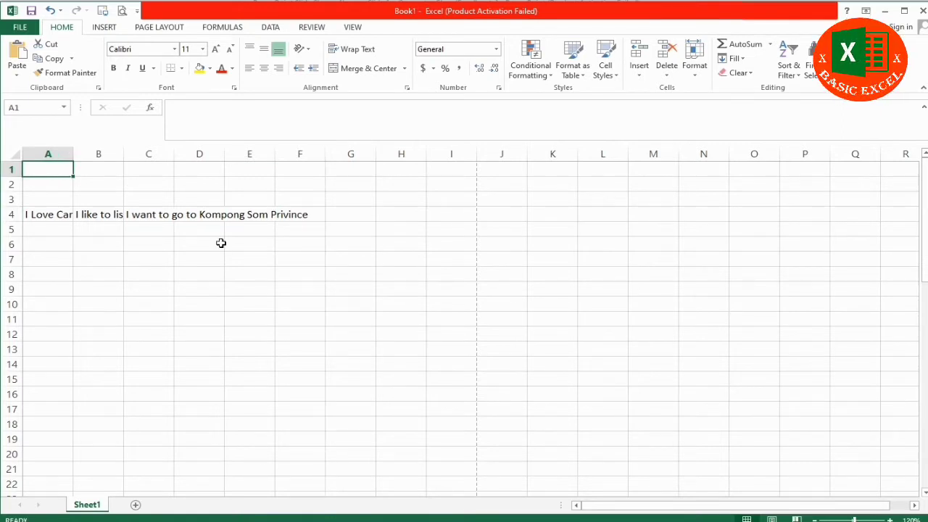
pyautogui.hotkey('ctrl', 'p')
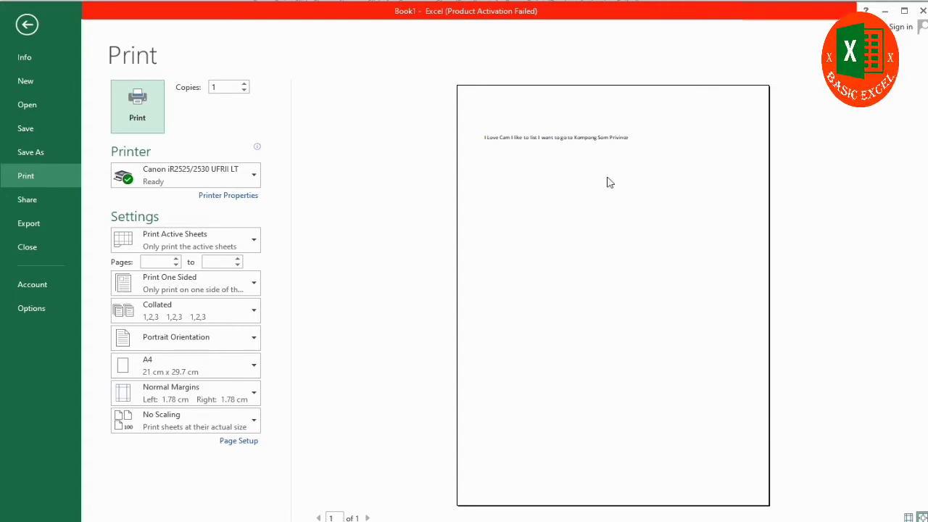
pyautogui.press('Escape')
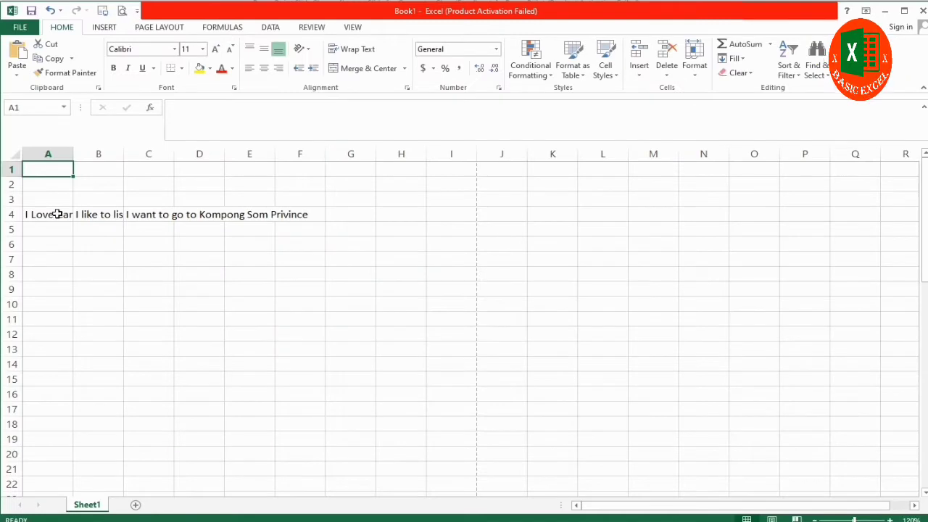
# - Widen column A to fit 'I Love Cambodia', then fit column B to its sentence
pyautogui.click(57, 214)
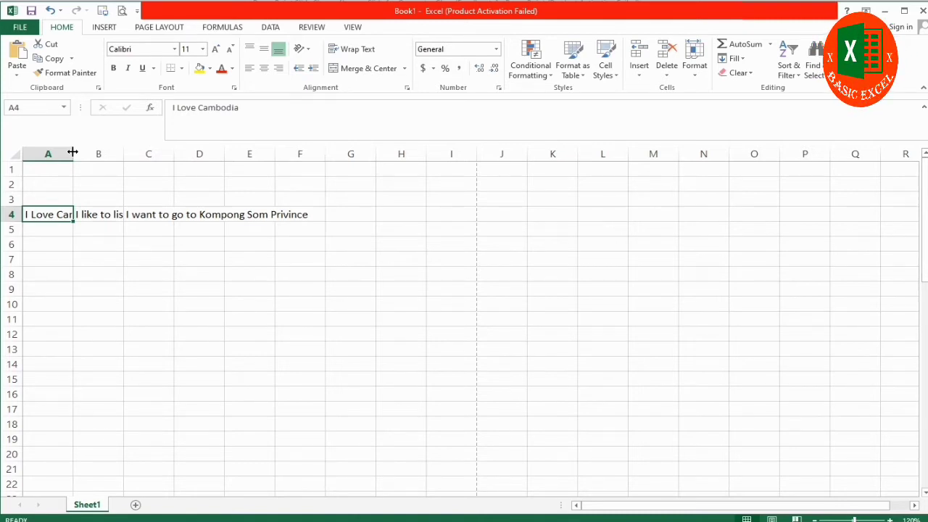
pyautogui.click(63, 171)
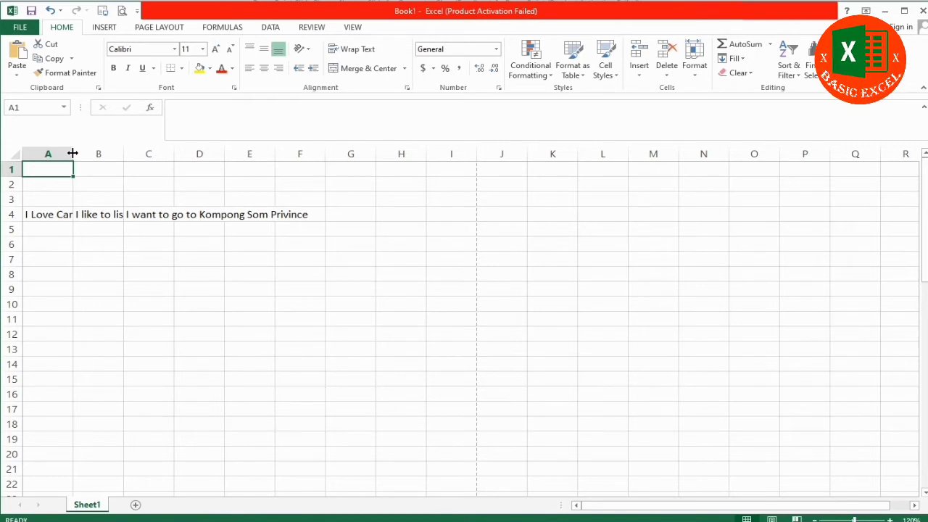
pyautogui.moveTo(72, 153); pyautogui.dragTo(127, 153)
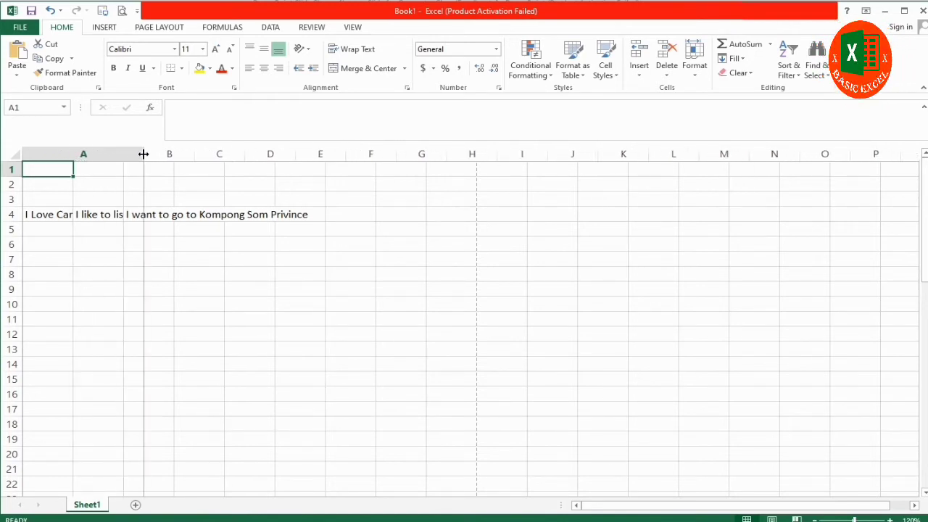
pyautogui.moveTo(127, 154)
pyautogui.mouseDown()
pyautogui.moveTo(143, 154)
pyautogui.moveTo(87, 159)
pyautogui.moveTo(411, 151)
pyautogui.mouseUp()
pyautogui.click(149, 172)
pyautogui.click(267, 214)
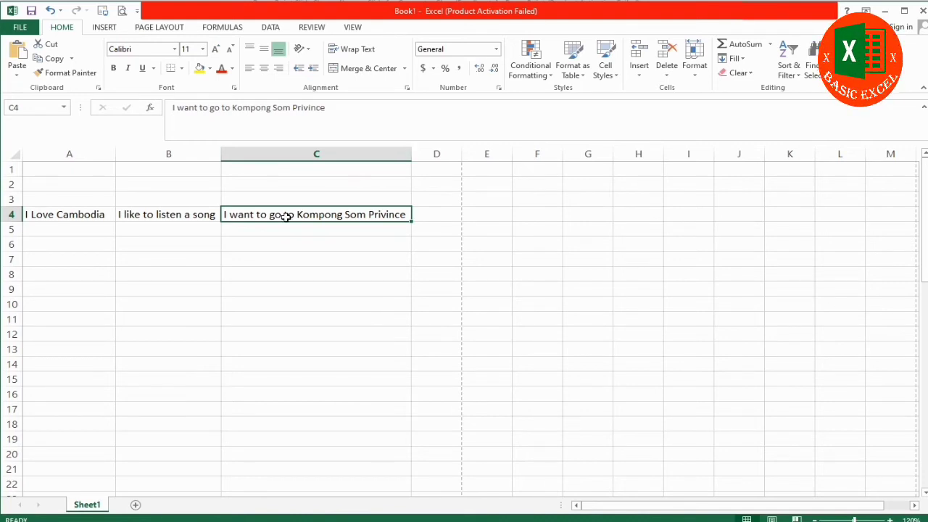
pyautogui.click(280, 248)
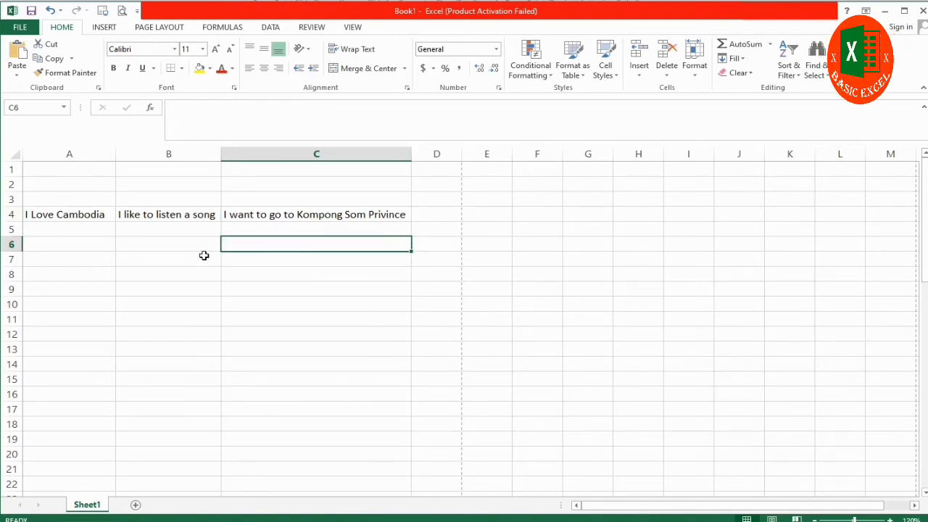
pyautogui.hotkey('ctrl', 'p')
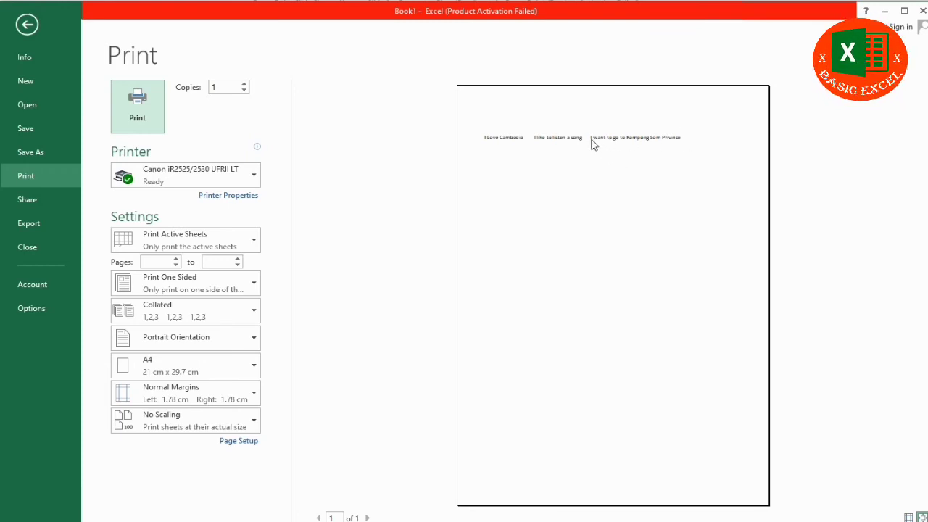
pyautogui.press('Escape')
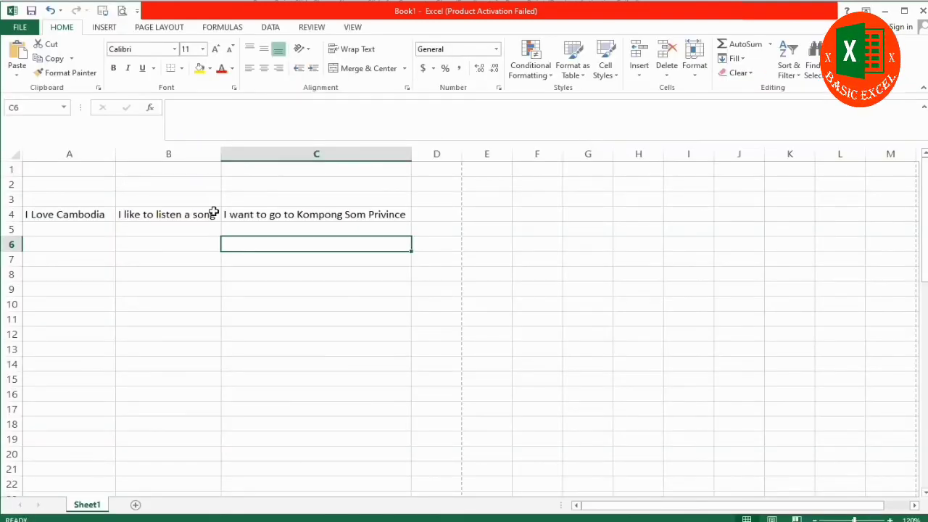
pyautogui.click(206, 214)
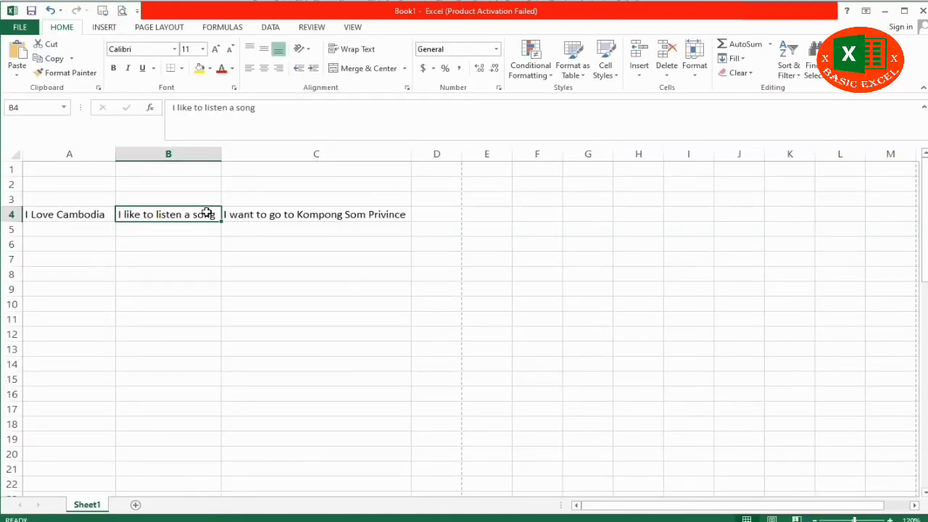
pyautogui.click(93, 215)
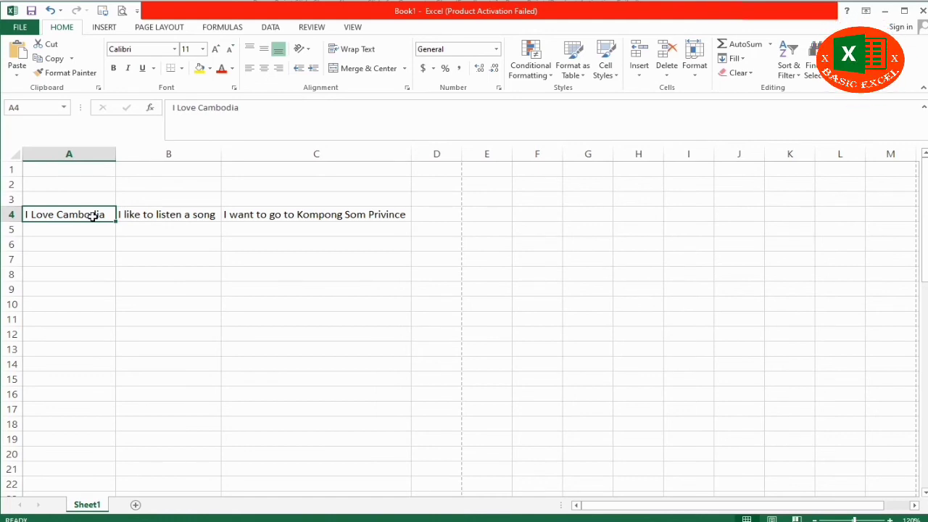
pyautogui.hotkey('ctrl', 'p')
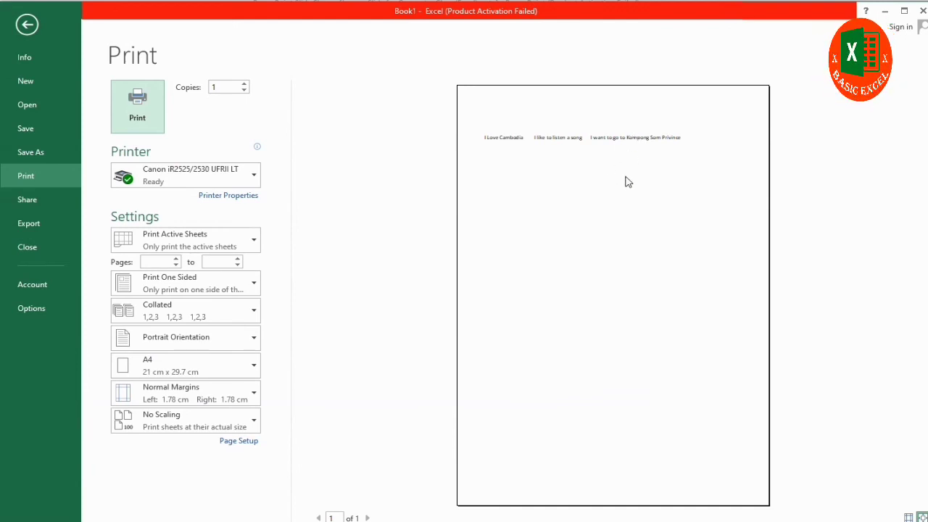
pyautogui.press('Escape')
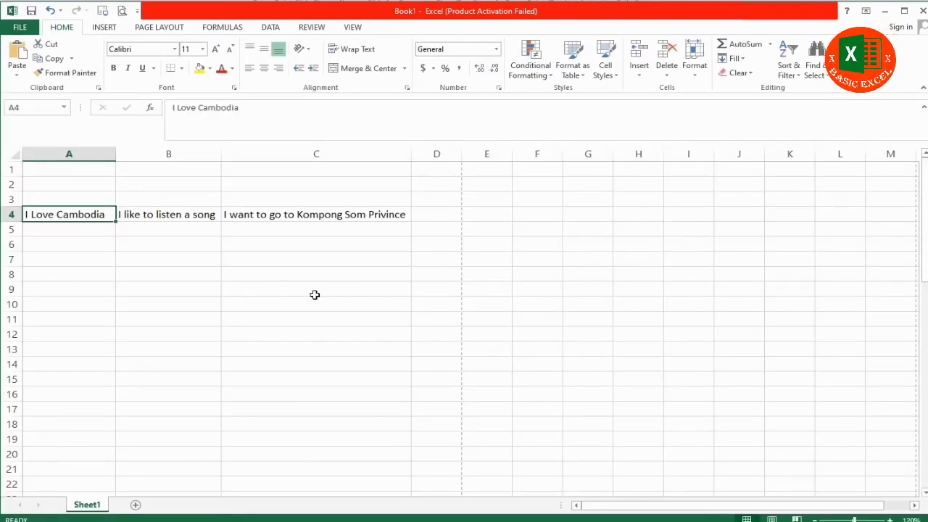